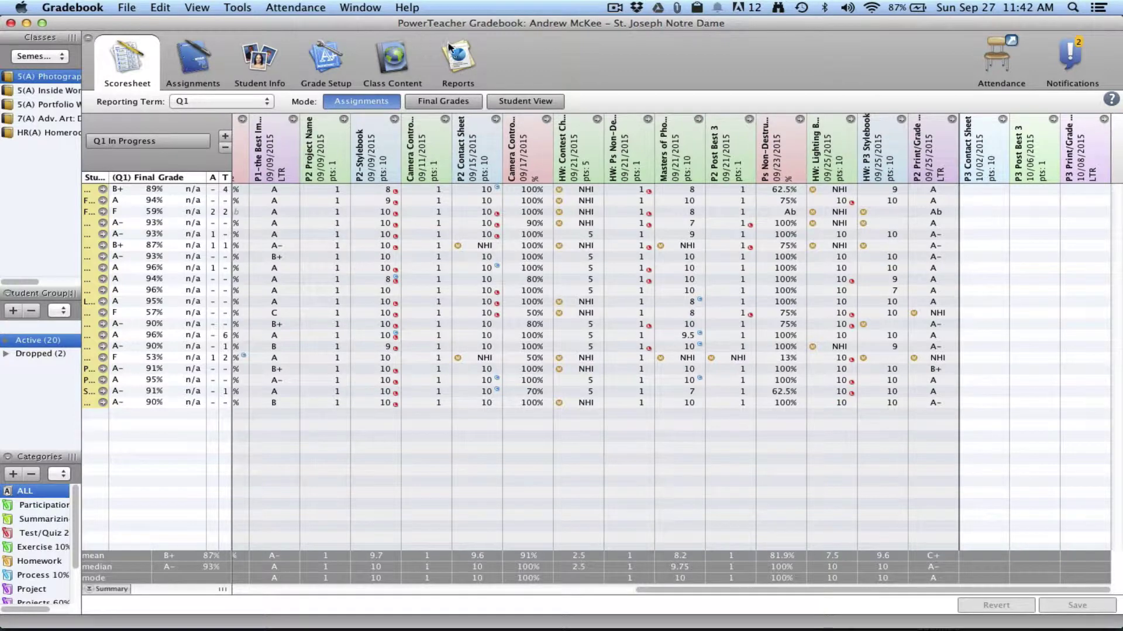
Generate the Attendance Grid report for the selected class with no dates and 10 days, and open it
{"action": "left_click", "coordinate": [459, 57]}
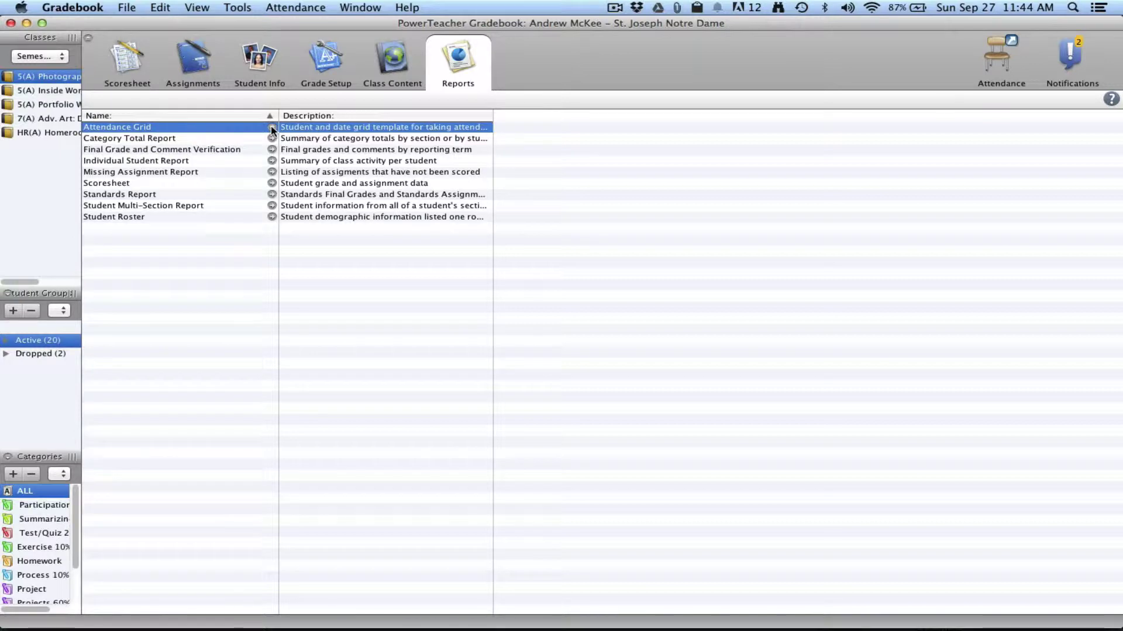
{"action": "left_click", "coordinate": [272, 128]}
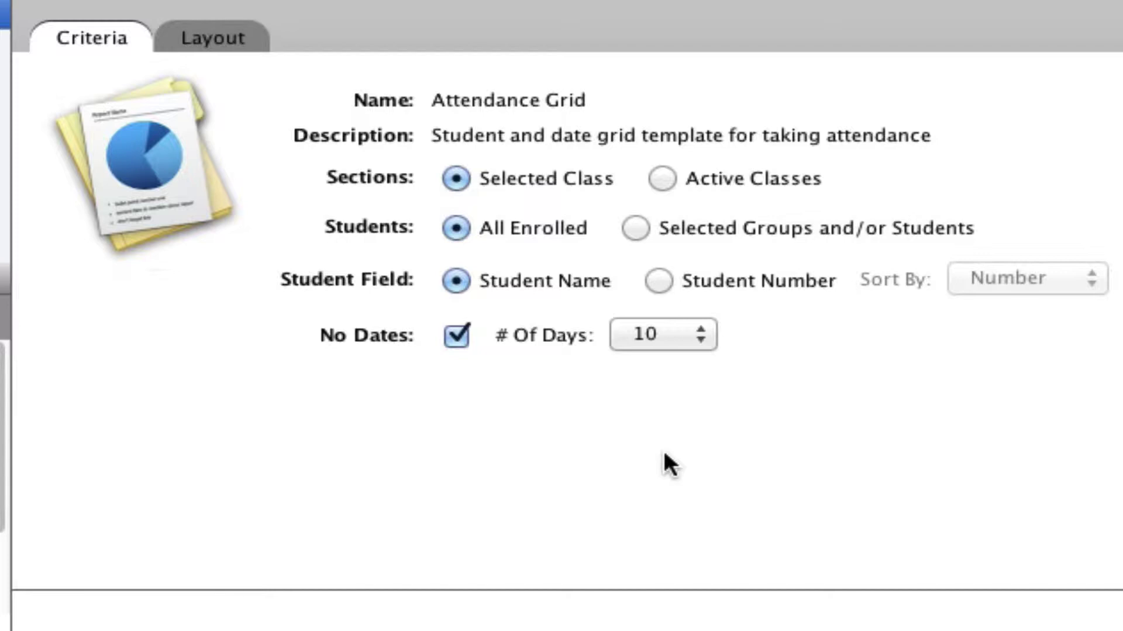
{"action": "left_click", "coordinate": [461, 335]}
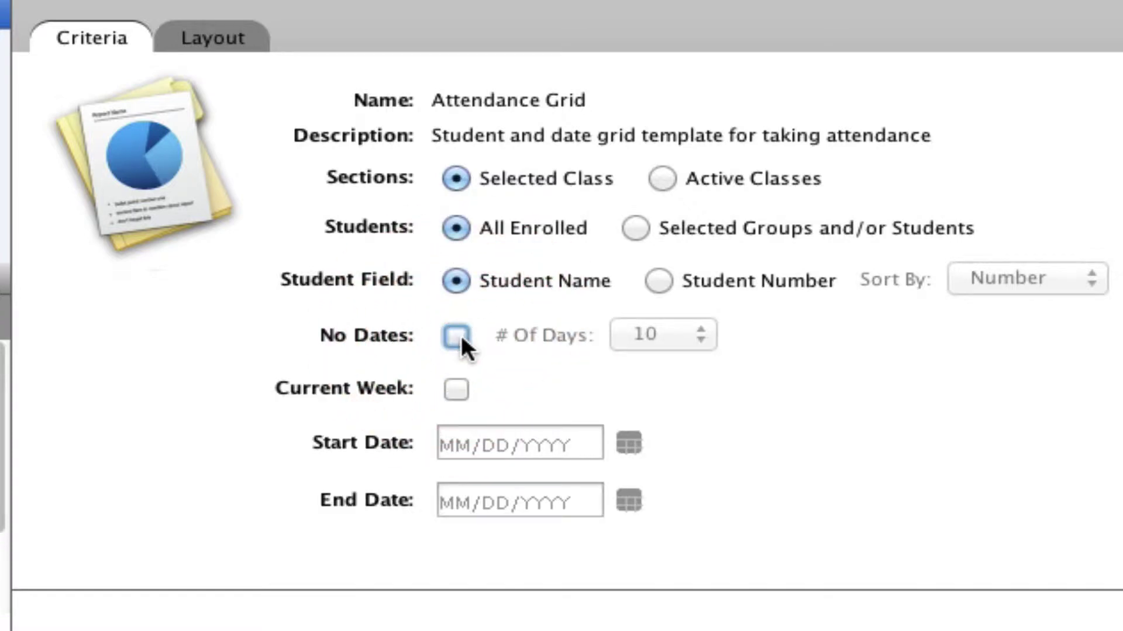
{"action": "left_click", "coordinate": [456, 335]}
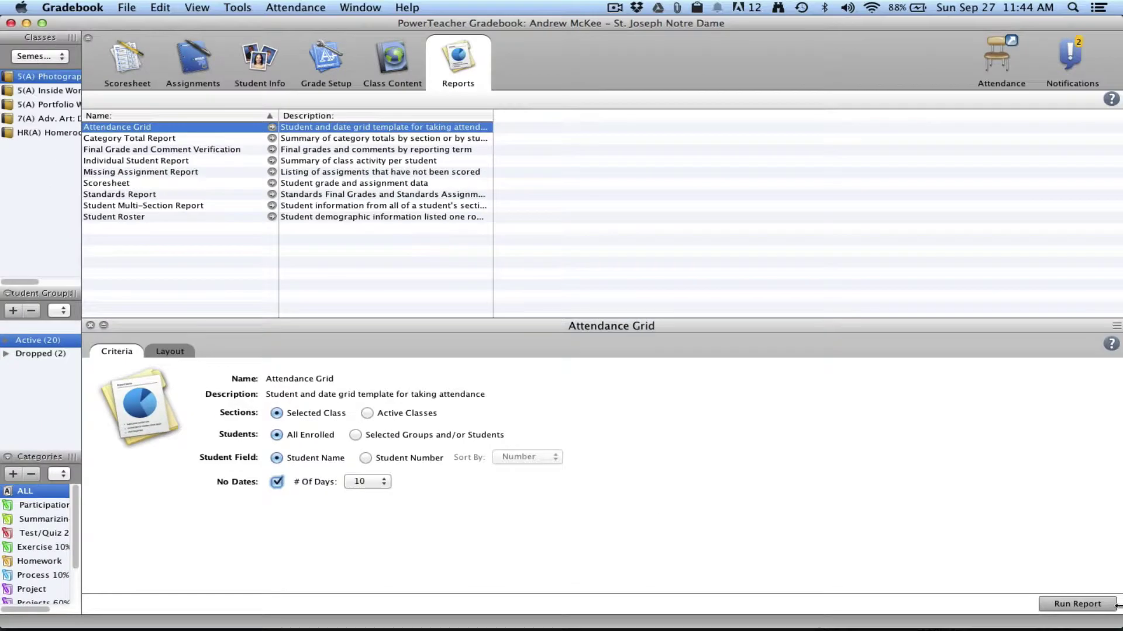
{"action": "left_click", "coordinate": [1063, 605]}
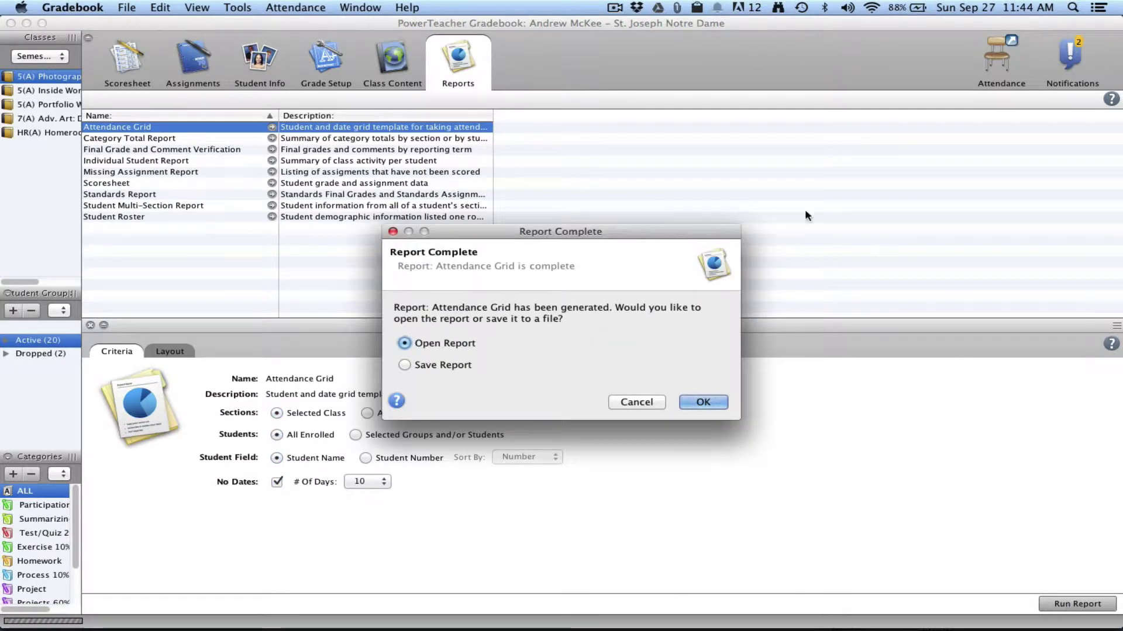
{"action": "left_click", "coordinate": [703, 403]}
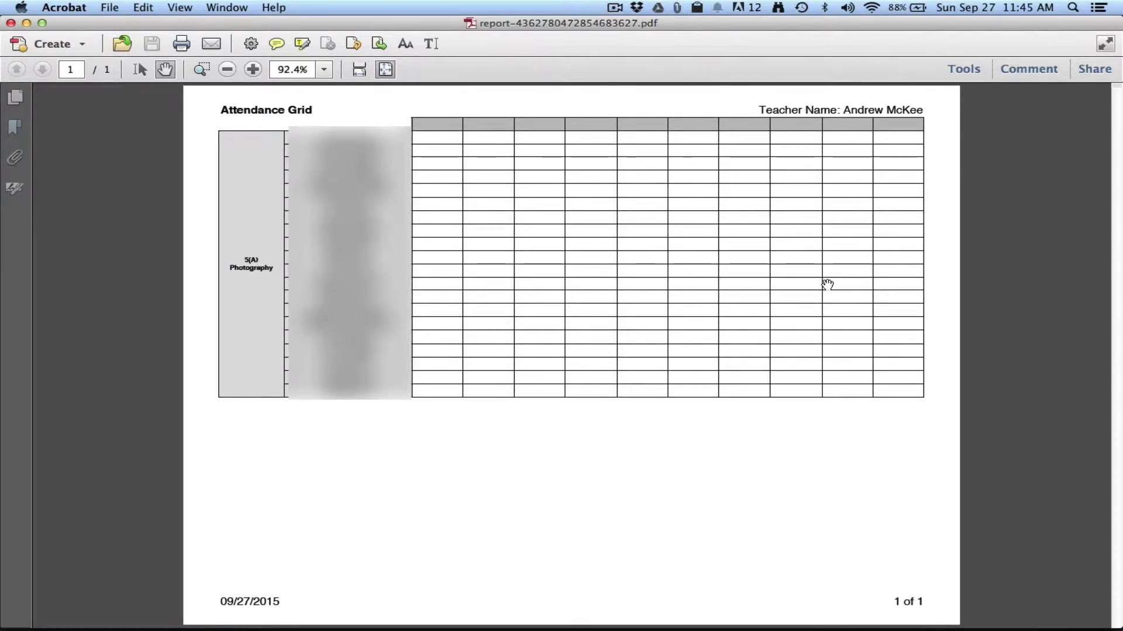
Switch back to PowerTeacher Gradebook and open the criteria of the Category Total Report
{"action": "key", "text": "super+Tab"}
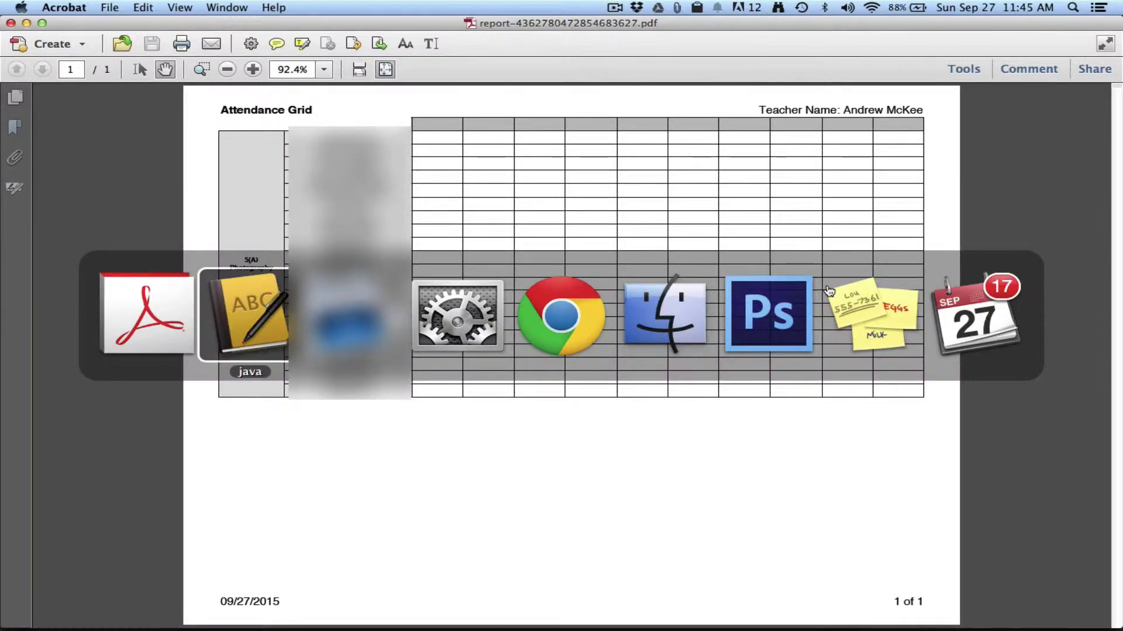
{"action": "left_click", "coordinate": [273, 139]}
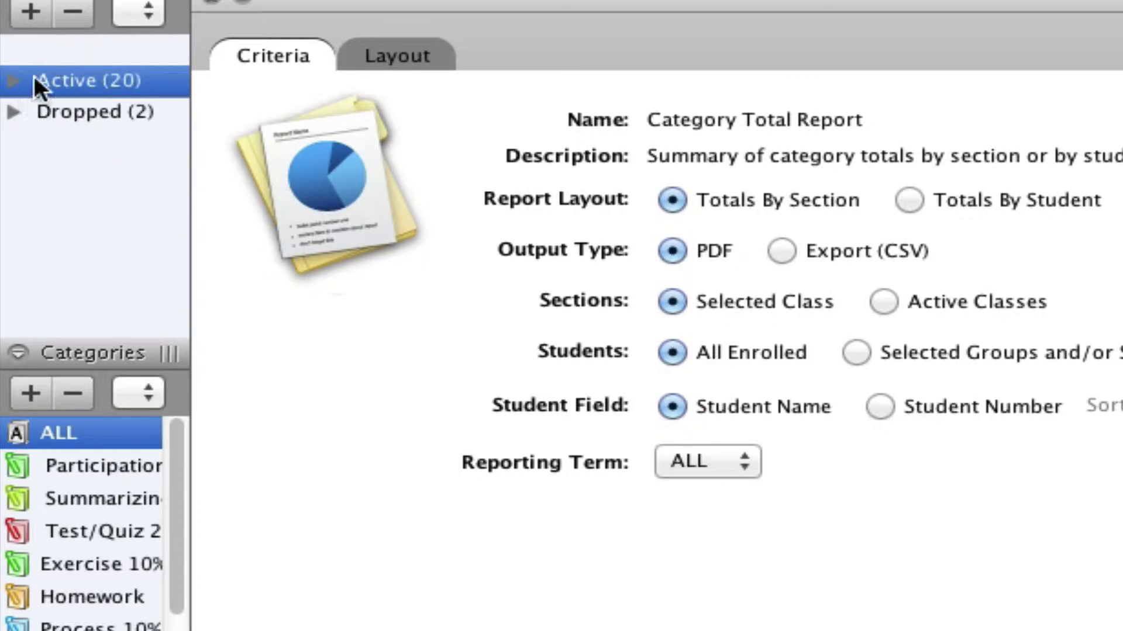
Expand the Active student group and select the first, second, fourth and seventh students in it
{"action": "left_click", "coordinate": [16, 81]}
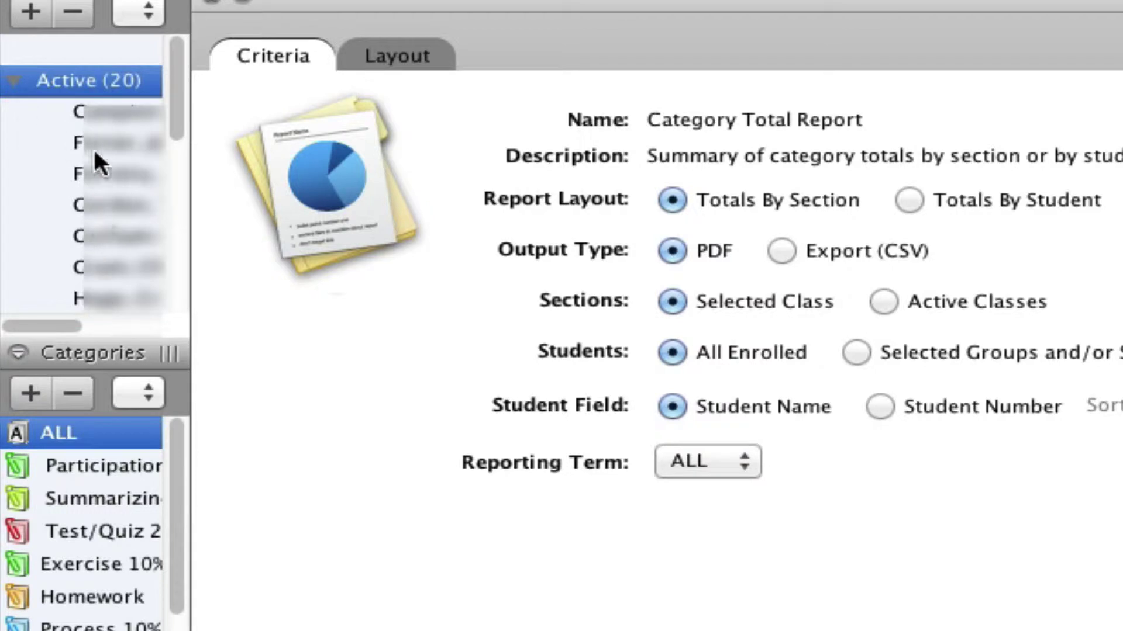
{"action": "left_click", "coordinate": [94, 114]}
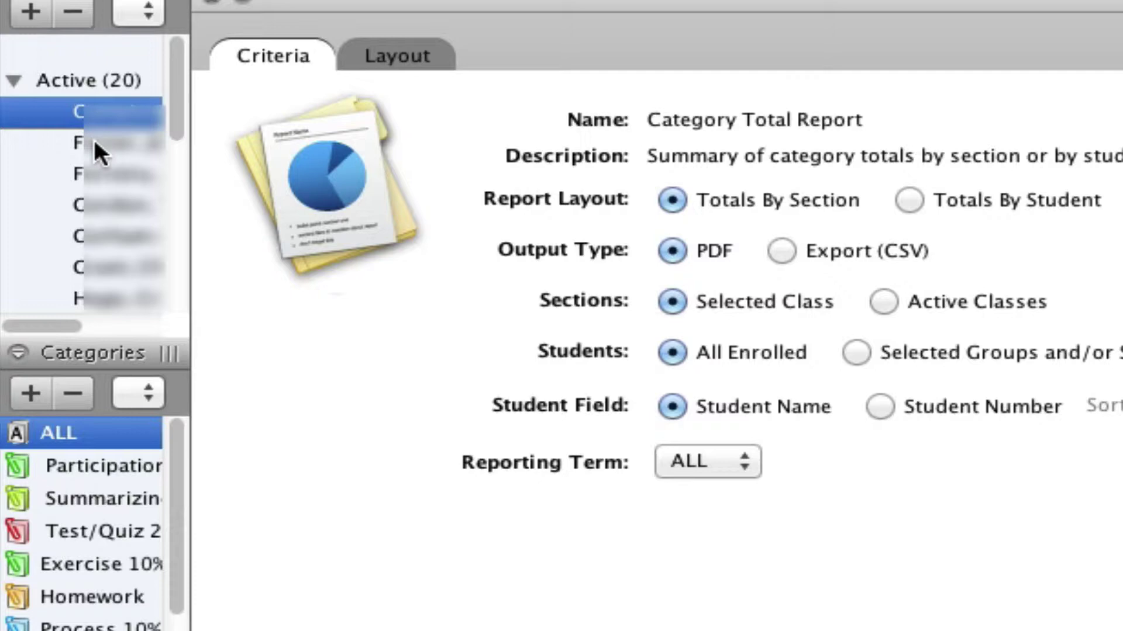
{"action": "left_click", "coordinate": [93, 142], "text": "shift"}
{"action": "left_click", "coordinate": [93, 195], "text": "shift"}
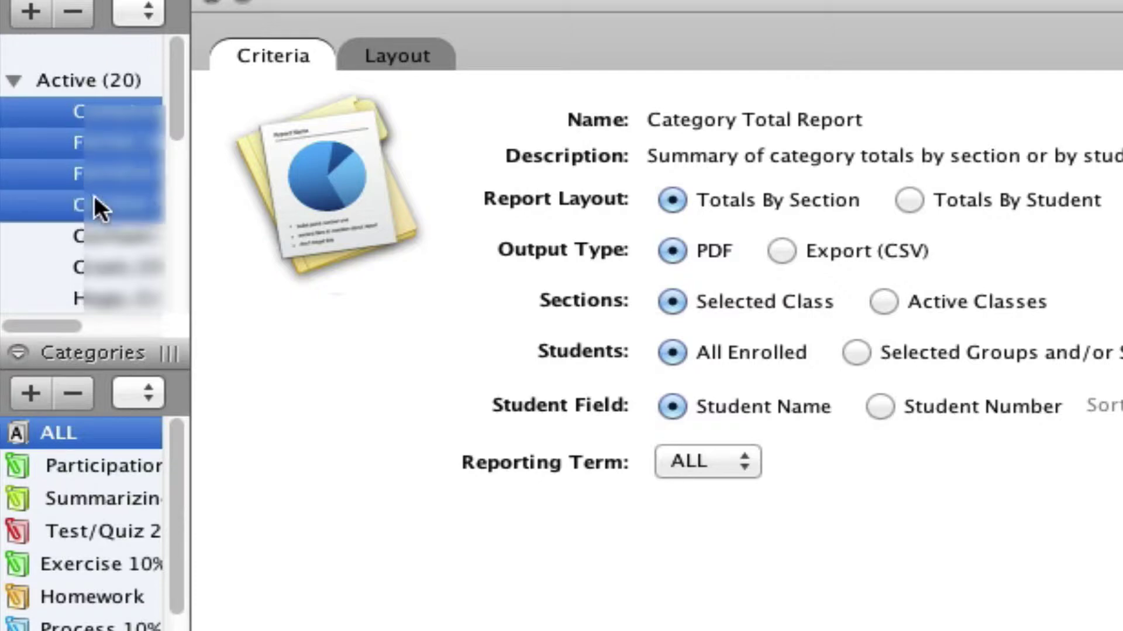
{"action": "left_click", "coordinate": [107, 158], "text": "super"}
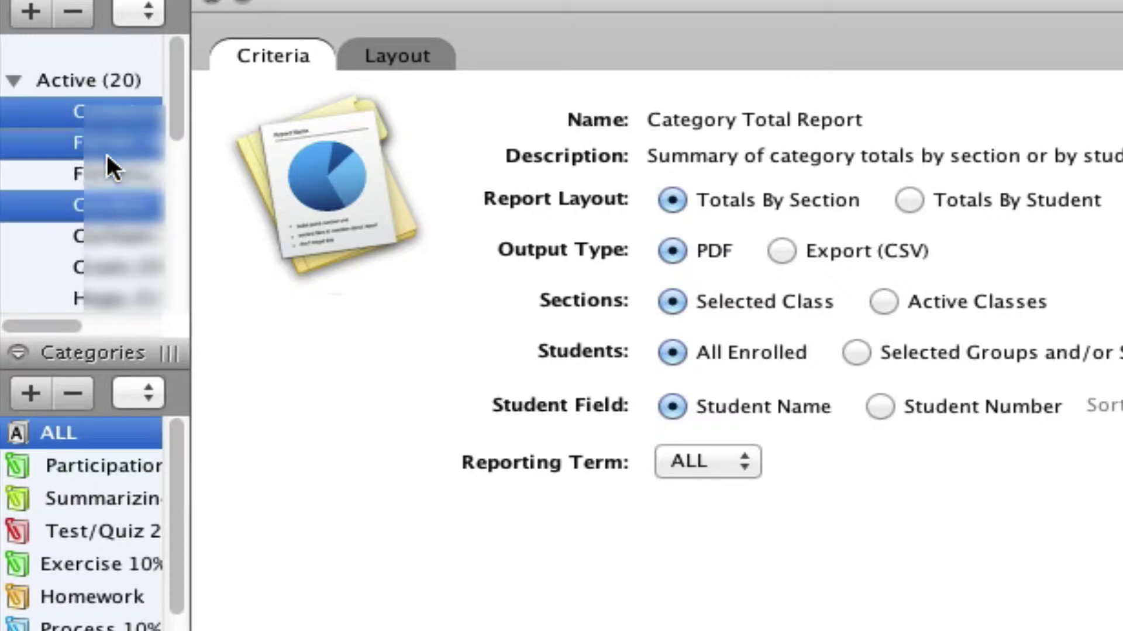
{"action": "left_click", "coordinate": [108, 289], "text": "super"}
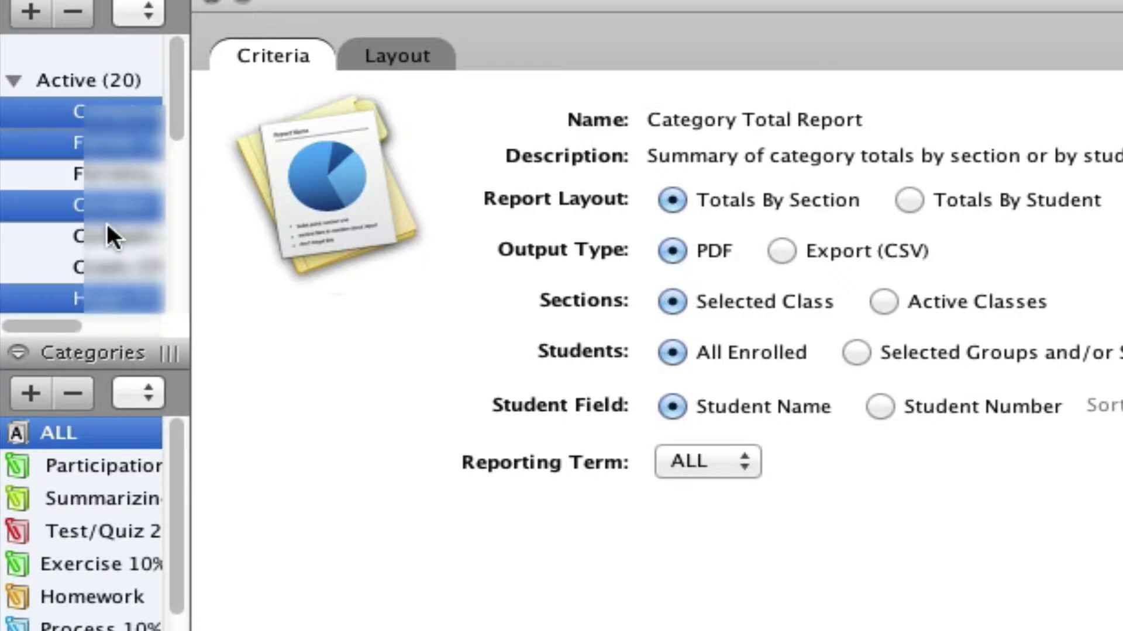
Deselect all highlighted students in the Active group one by one
{"action": "left_click", "coordinate": [109, 206], "text": "super"}
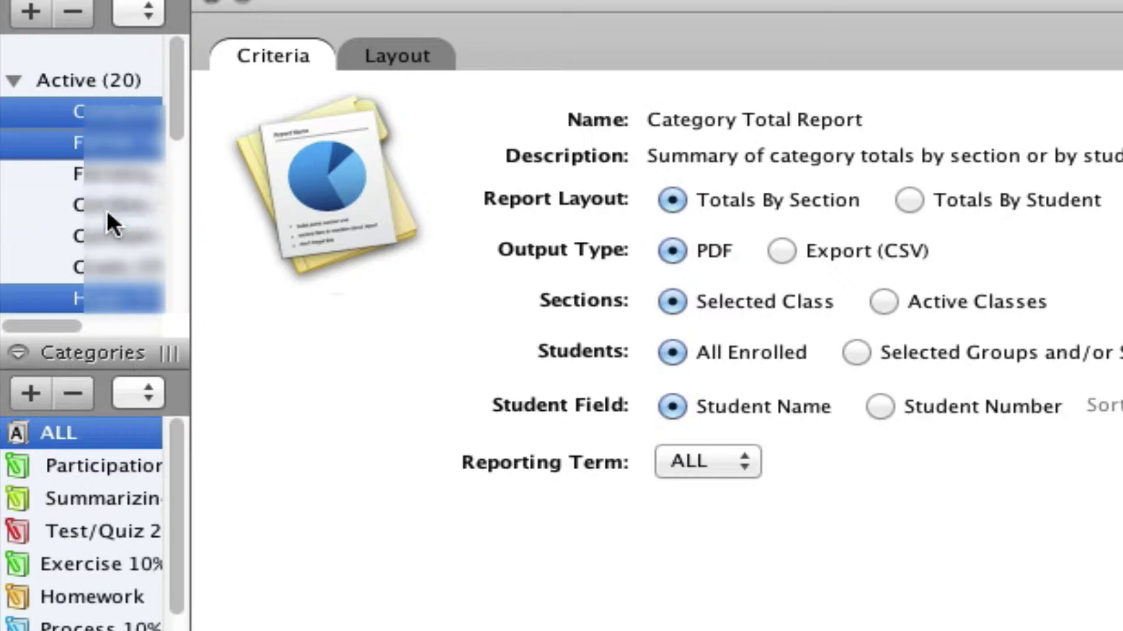
{"action": "left_click", "coordinate": [109, 141], "text": "super"}
{"action": "left_click", "coordinate": [100, 111], "text": "super"}
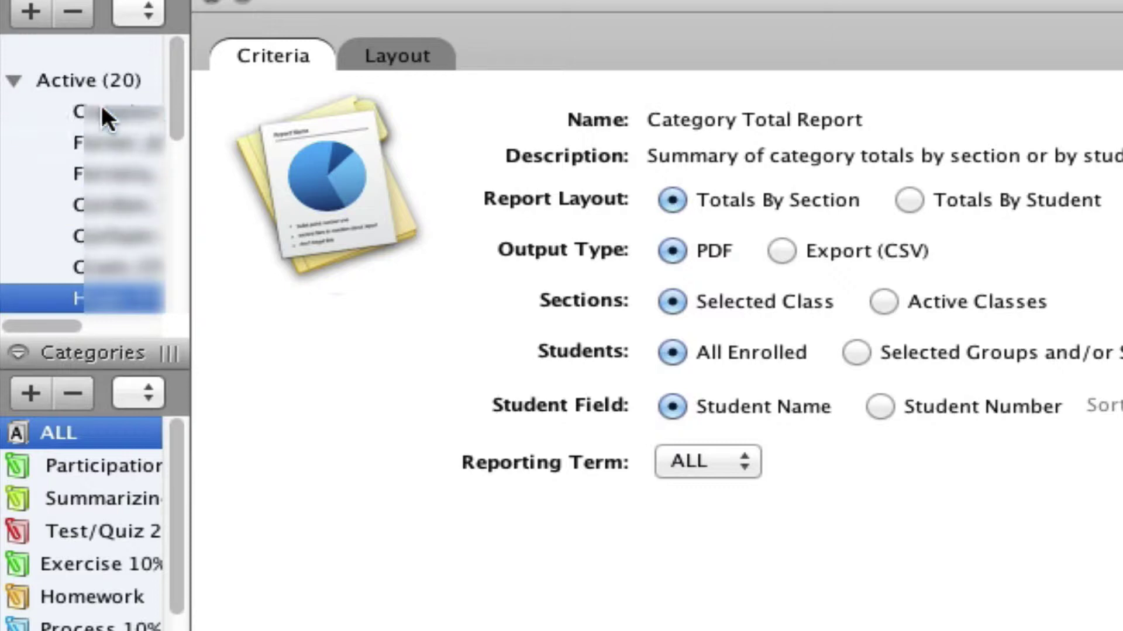
{"action": "left_click", "coordinate": [109, 294], "text": "super"}
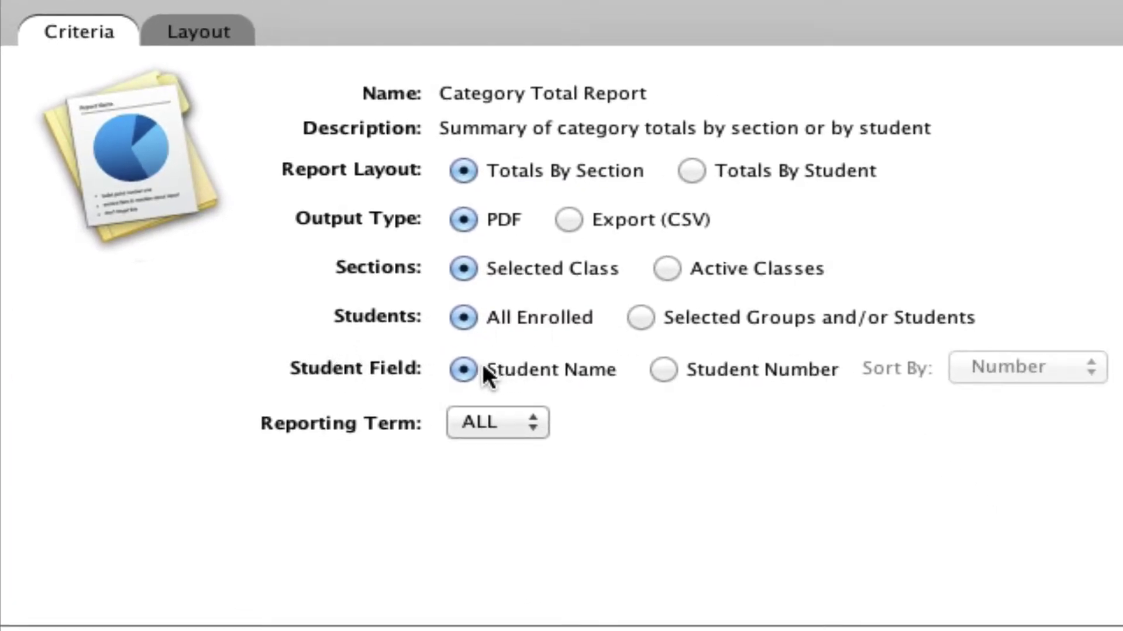
Generate the Category Total Report with Student Number as the student field and Q1 as reporting term, and open it for review
{"action": "left_click", "coordinate": [664, 369]}
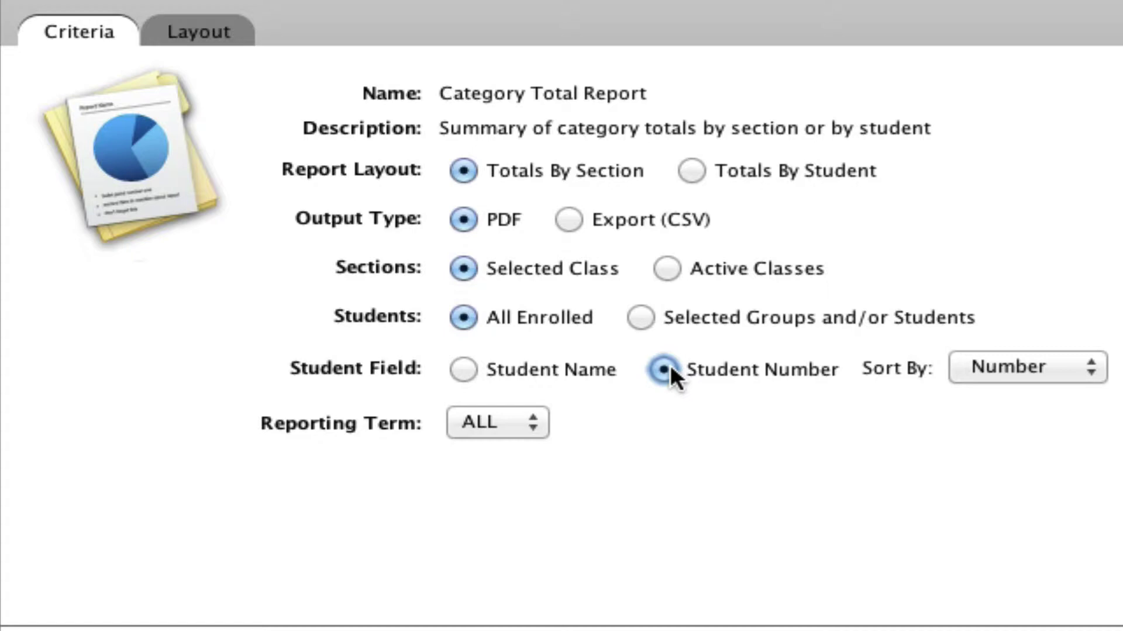
{"action": "left_click", "coordinate": [521, 416]}
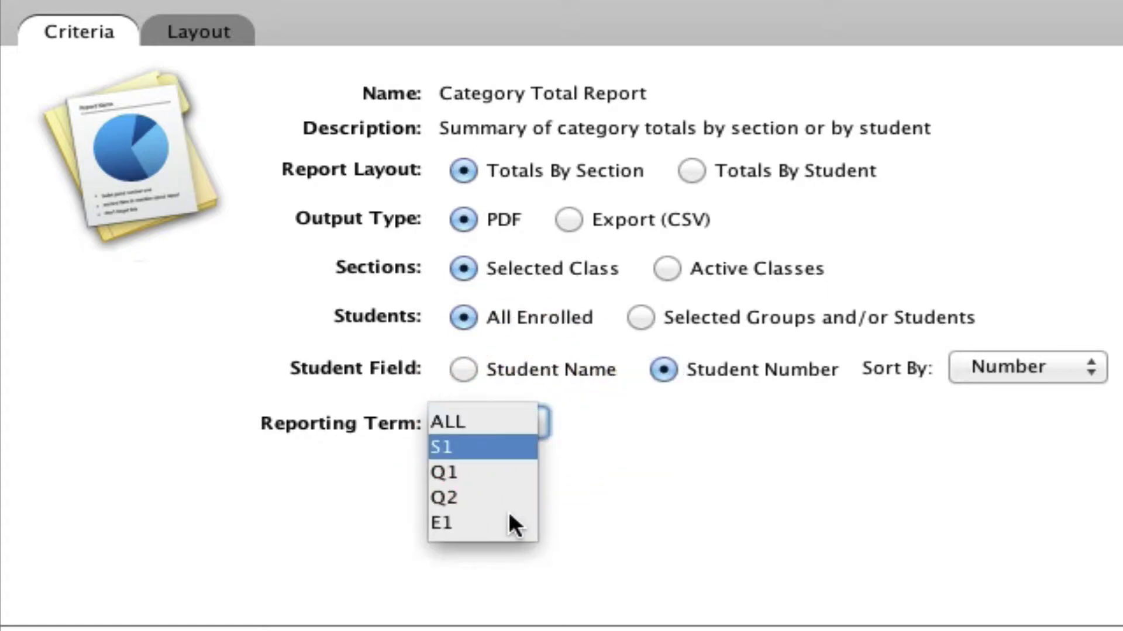
{"action": "left_click", "coordinate": [494, 475]}
{"action": "left_click", "coordinate": [1056, 602]}
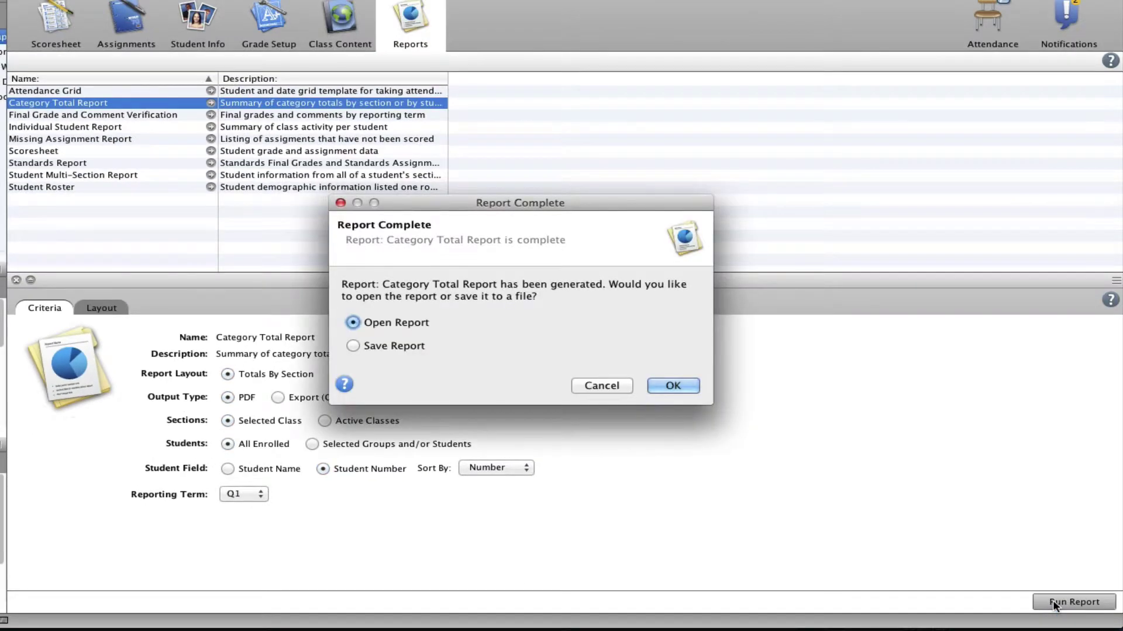
{"action": "left_click", "coordinate": [673, 386]}
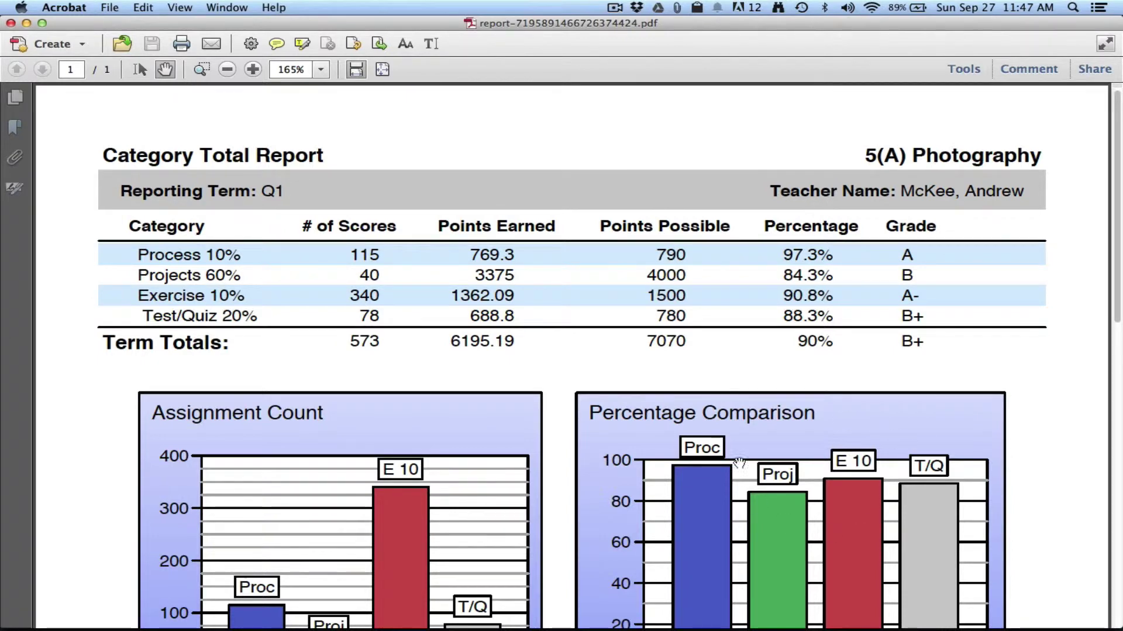
{"action": "scroll", "coordinate": [854, 472], "scroll_direction": "down", "scroll_amount": 1}
{"action": "scroll", "coordinate": [853, 472], "scroll_direction": "down", "scroll_amount": 10}
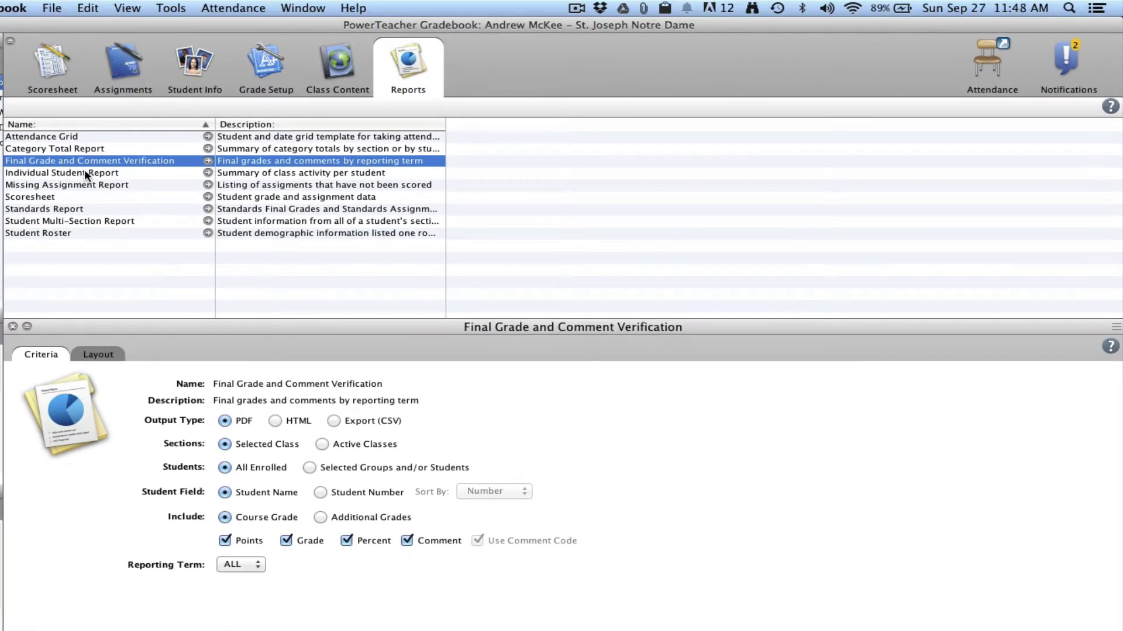
Review the criteria options of the Individual Student Report and the Missing Assignment Report
{"action": "left_click", "coordinate": [85, 171]}
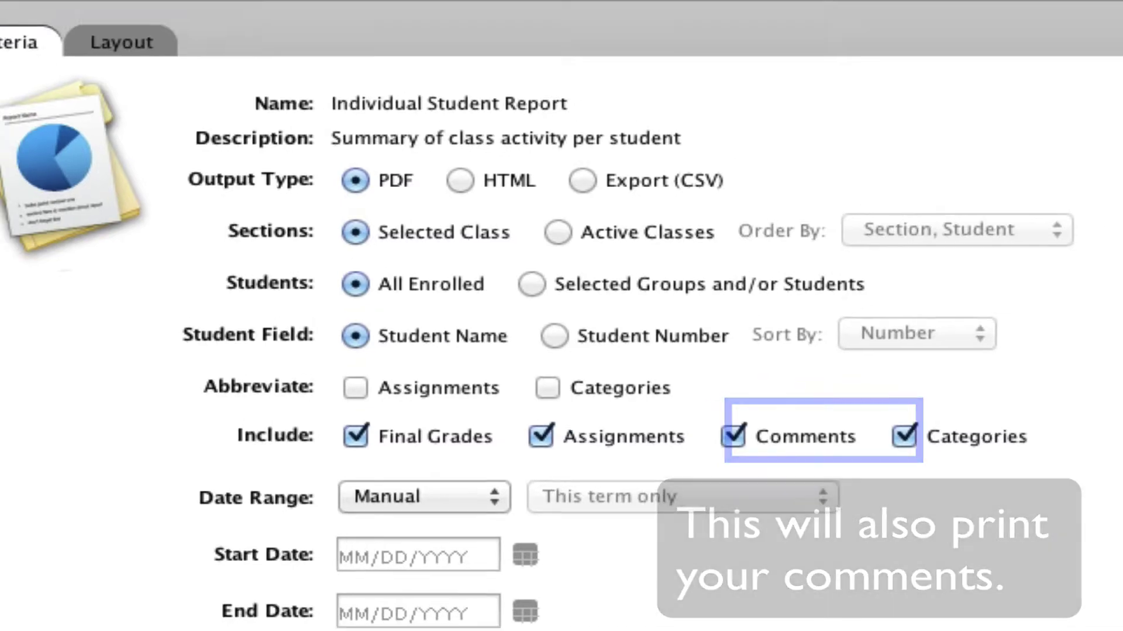
{"action": "left_click", "coordinate": [228, 173]}
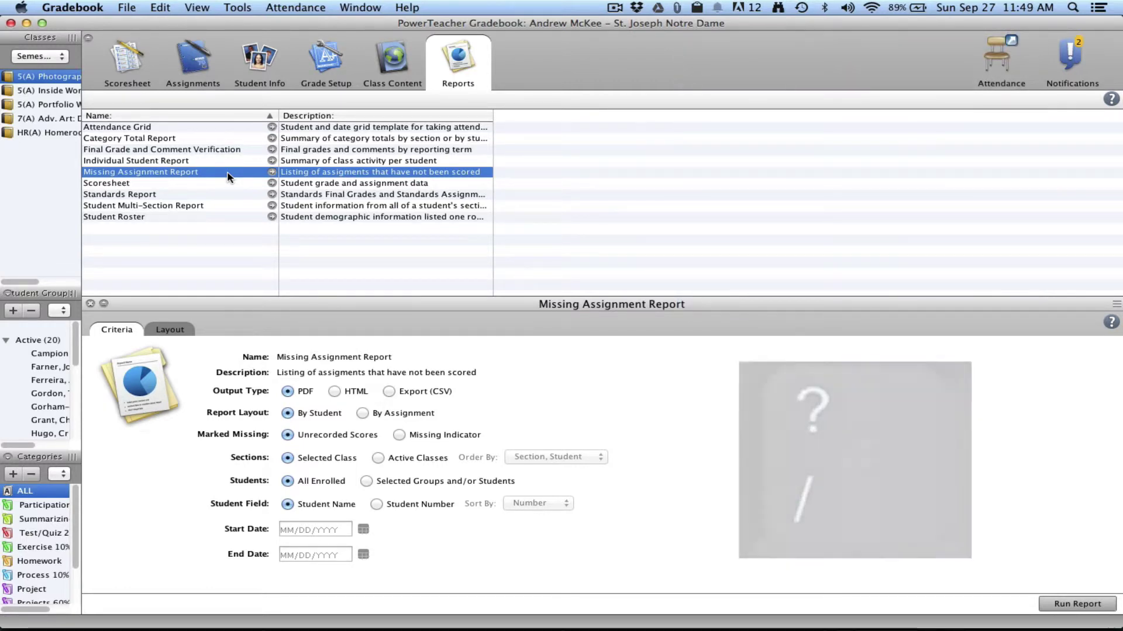
Generate the Scoresheet report as a PDF for all enrolled students of the selected class and open it
{"action": "left_click", "coordinate": [227, 184]}
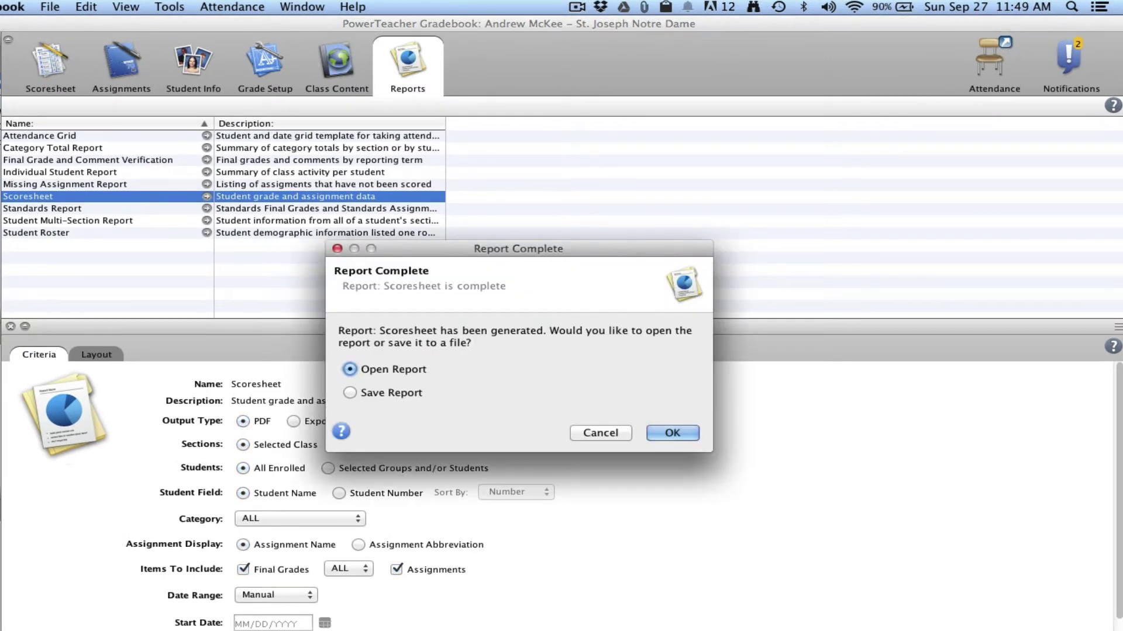
{"action": "left_click", "coordinate": [683, 431]}
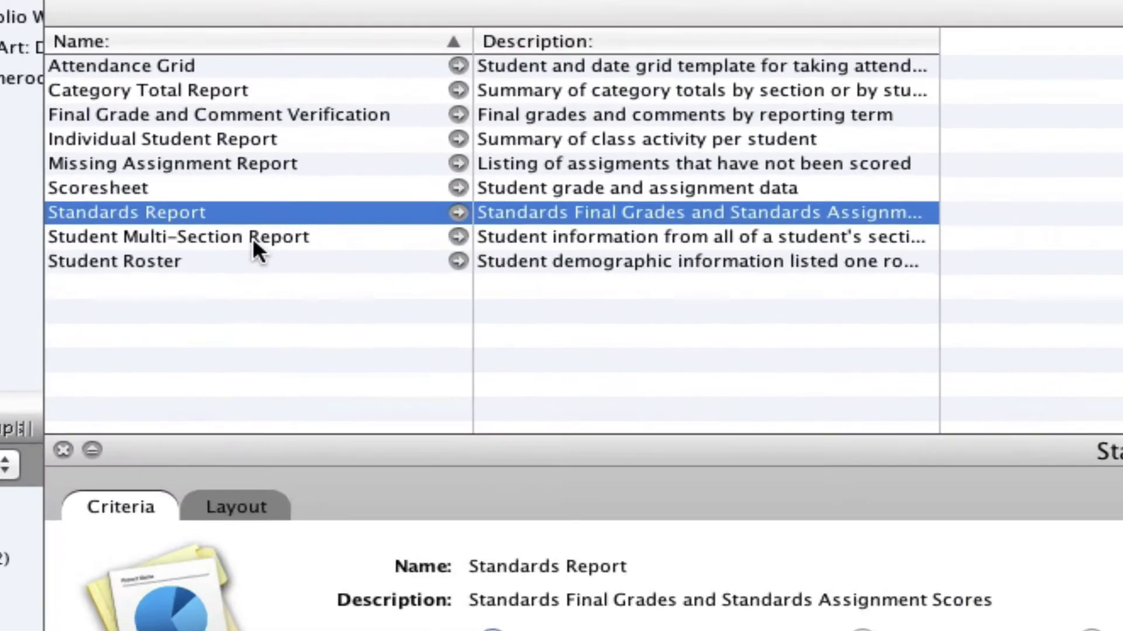
Review the criteria options of the Student Multi-Section Report and the Student Roster
{"action": "left_click", "coordinate": [176, 205]}
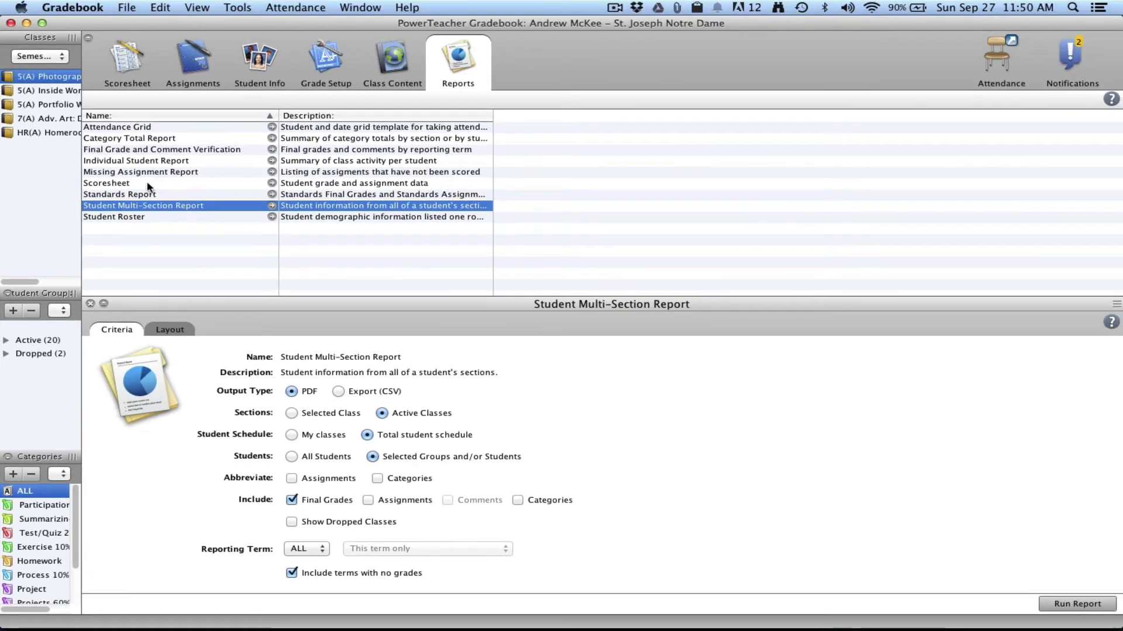
{"action": "left_click", "coordinate": [175, 217]}
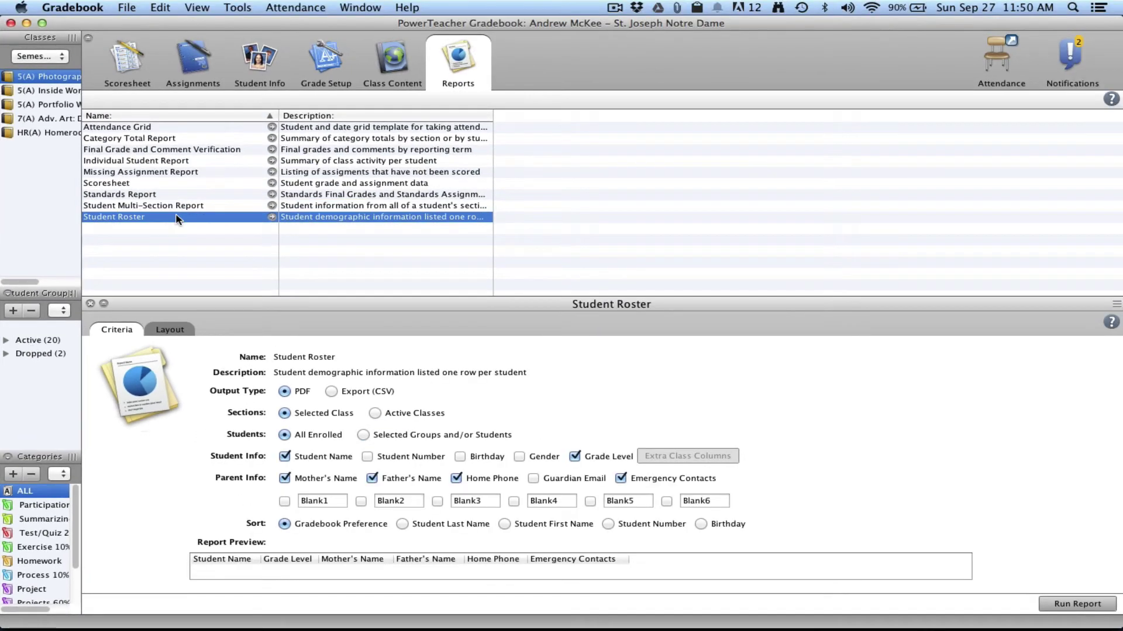